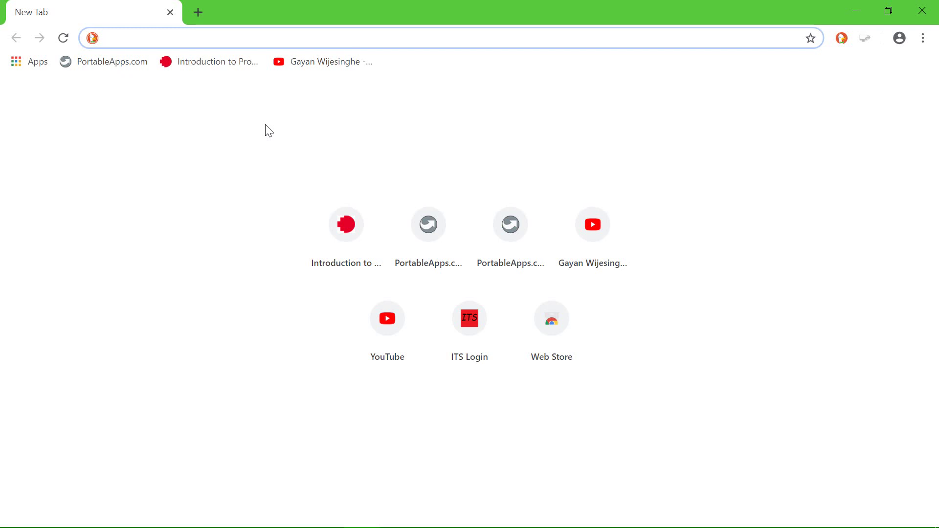
# Search Google for 'rmit mydesktop' and follow the RMIT myDesktop page through to the login site.
pyautogui.write('rmit mydesktop')
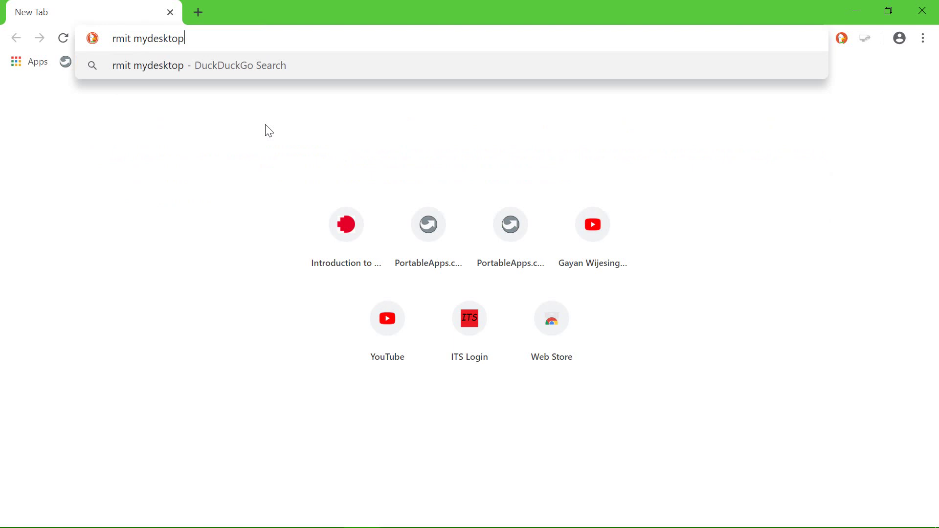
pyautogui.press('Return')
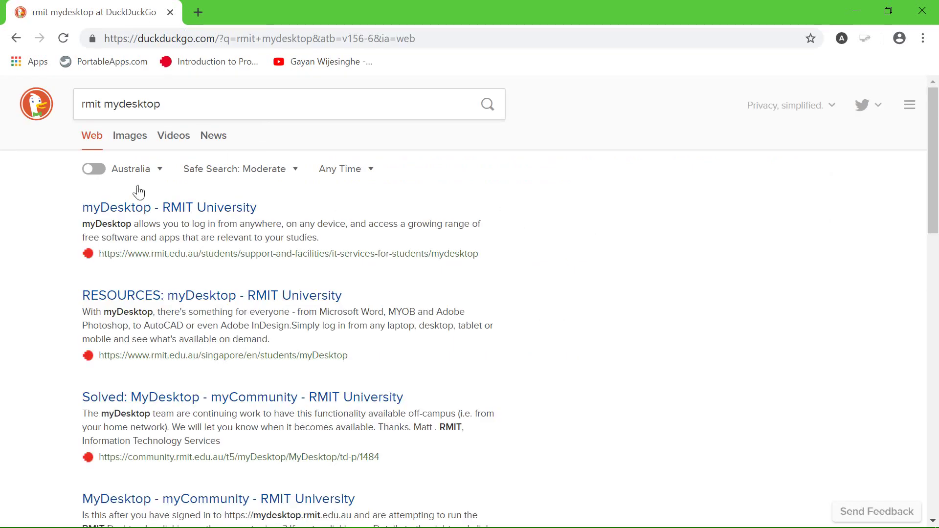
pyautogui.click(165, 214)
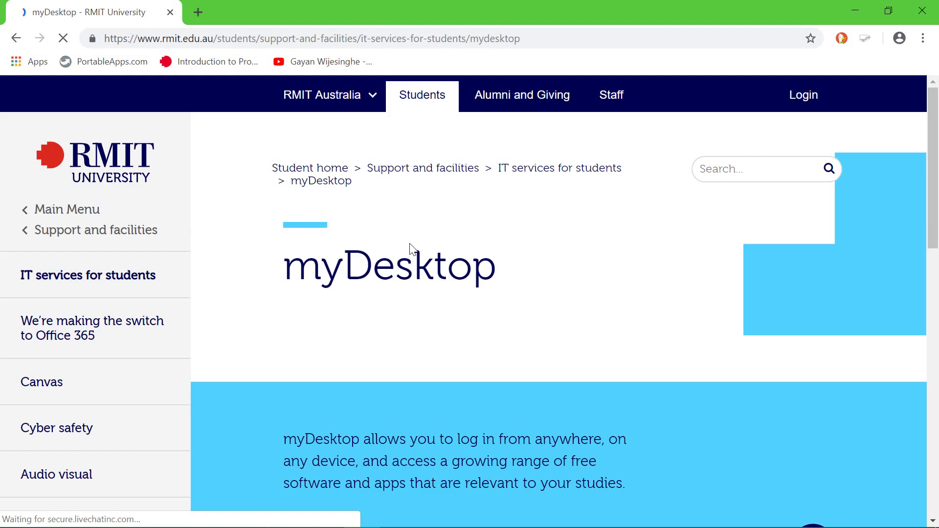
pyautogui.scroll(-6, 448, 275)
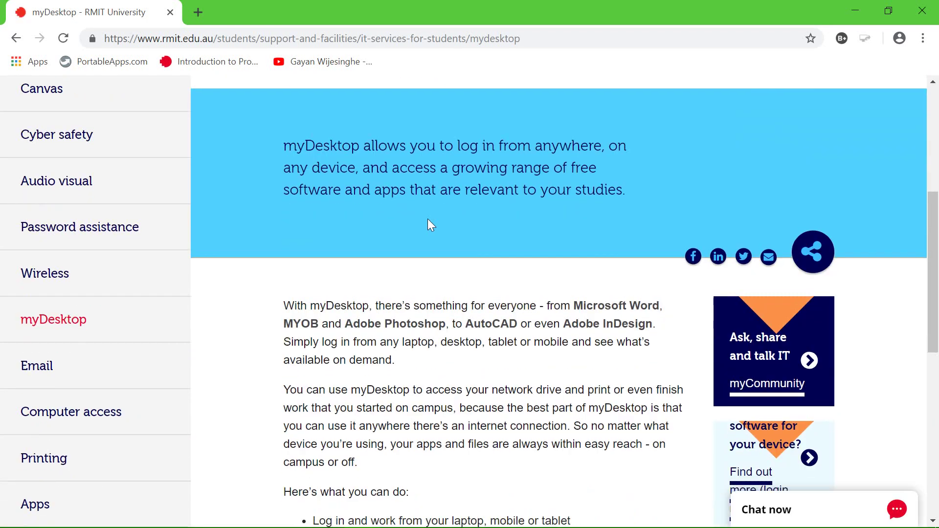
pyautogui.scroll(-7, 428, 219)
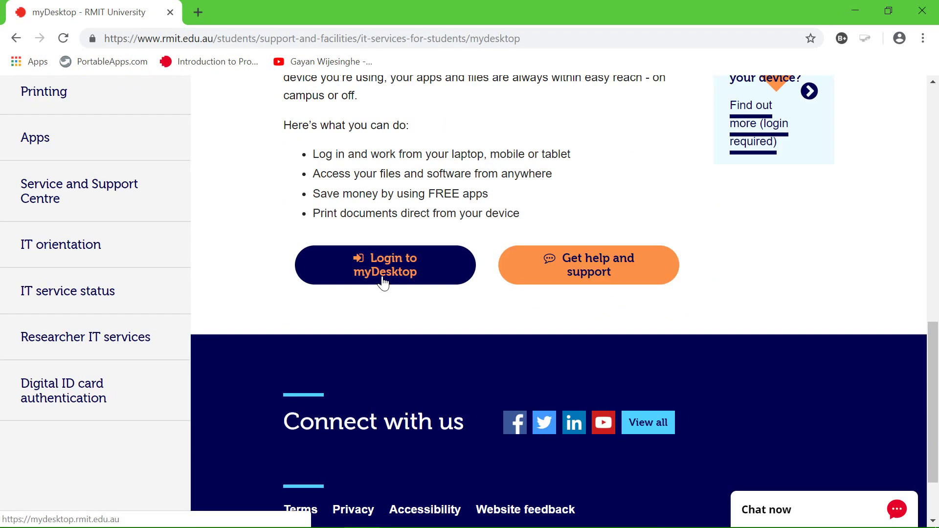
pyautogui.click(384, 272)
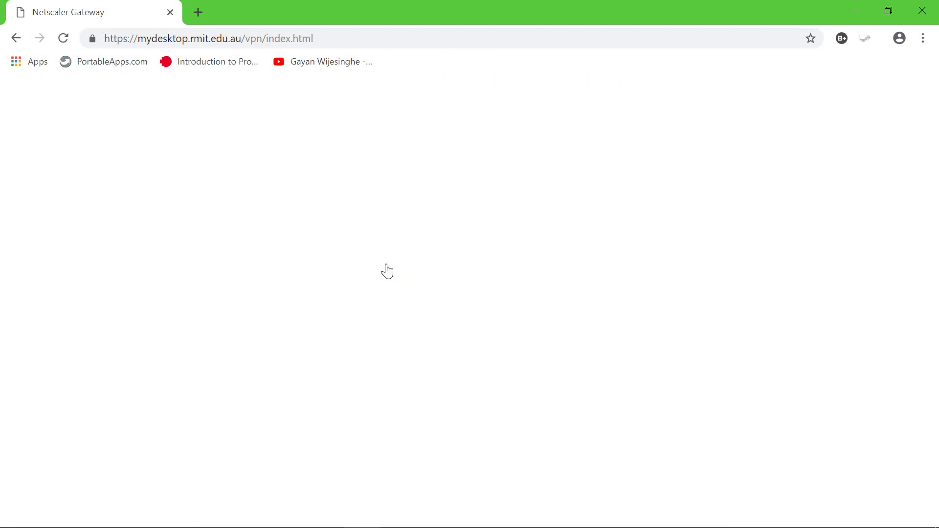
# Sign in to myDesktop using the user name and password saved in Chrome's autofill.
pyautogui.click(536, 306)
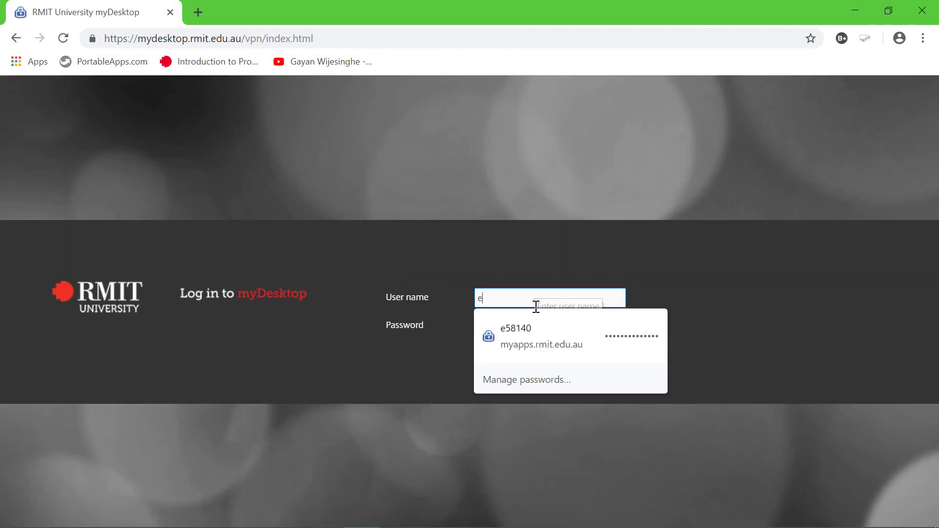
pyautogui.click(554, 336)
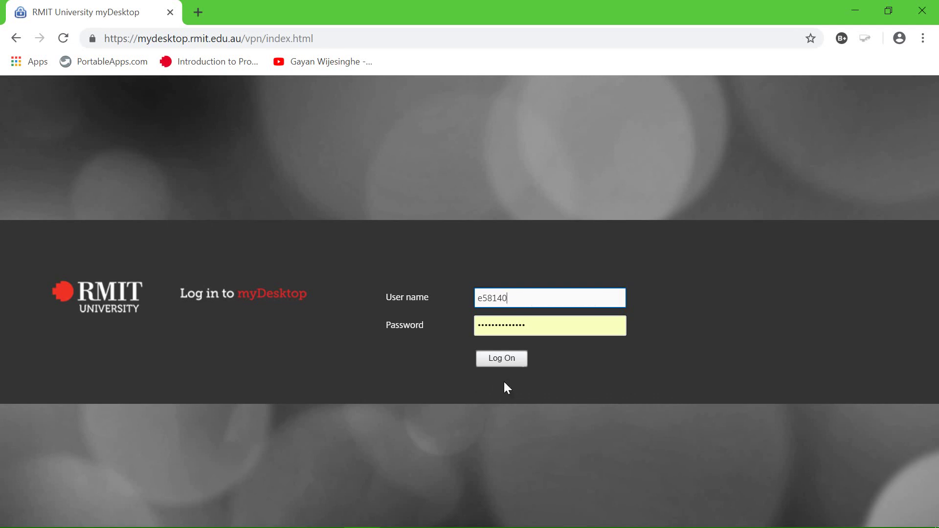
pyautogui.click(509, 361)
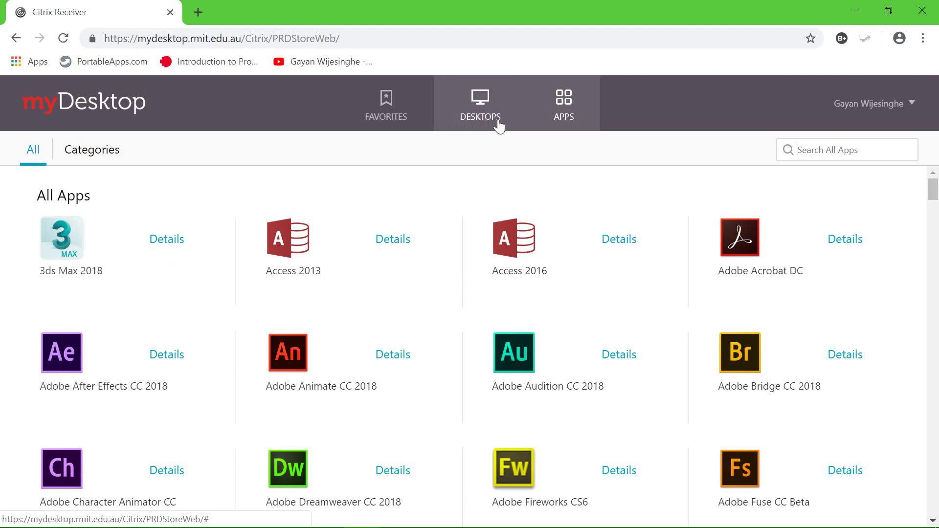
# Launch the RMIT Desktop session from the Desktops list.
pyautogui.click(484, 116)
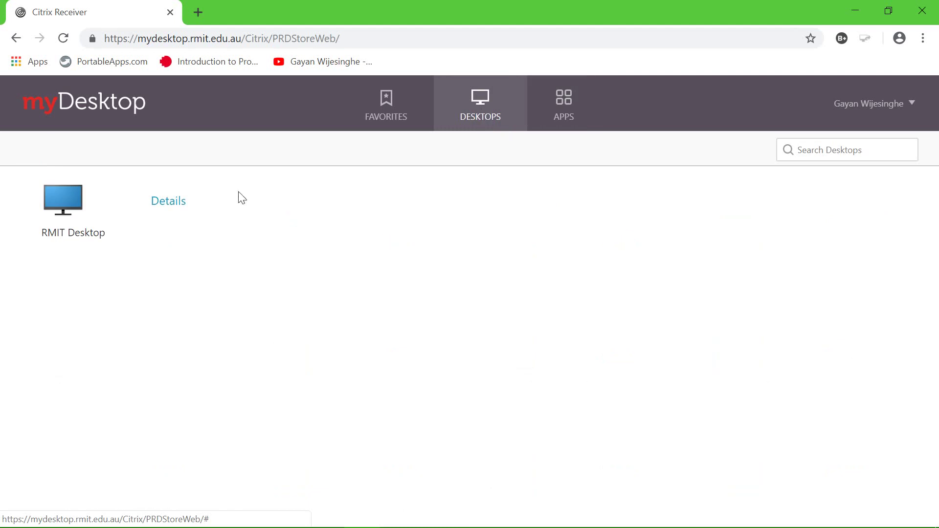
pyautogui.click(63, 211)
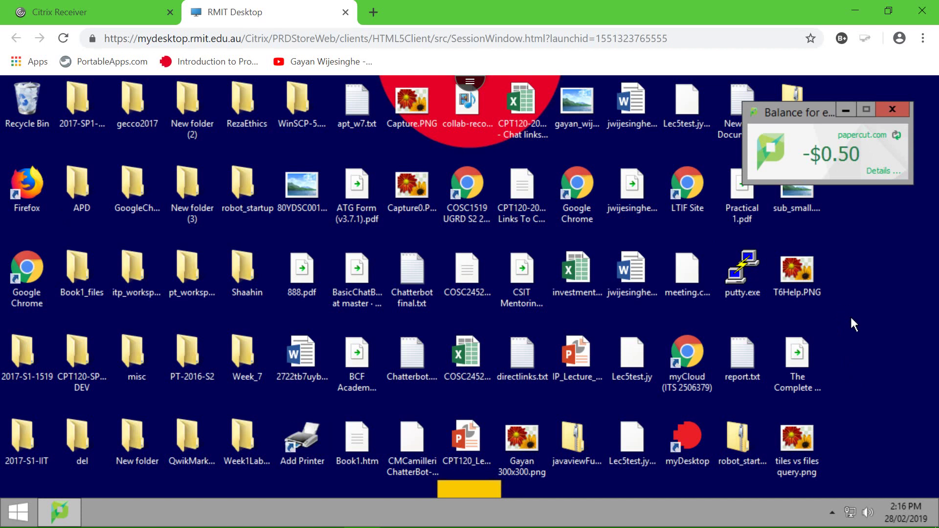
pyautogui.click(160, 105)
# Open the remote Windows Start screen and show the full Apps list sorted by name.
pyautogui.click(18, 519)
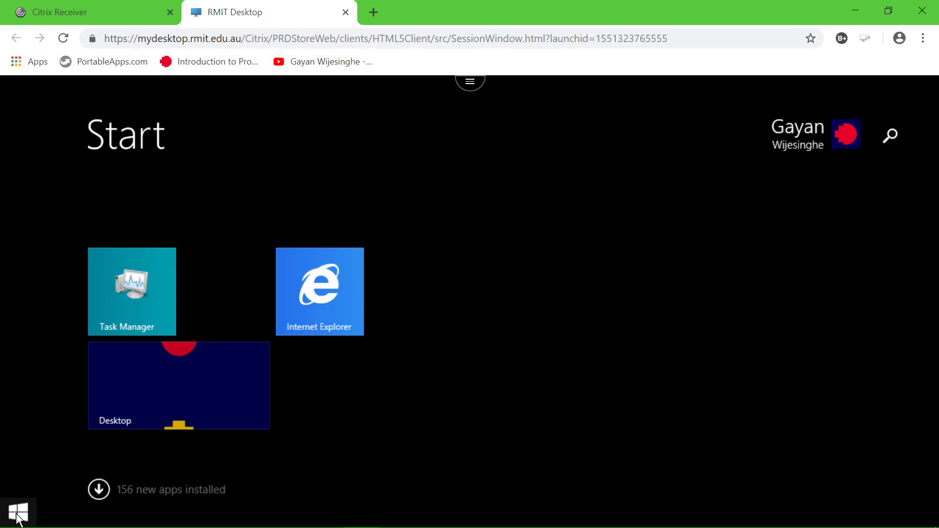
pyautogui.click(841, 137)
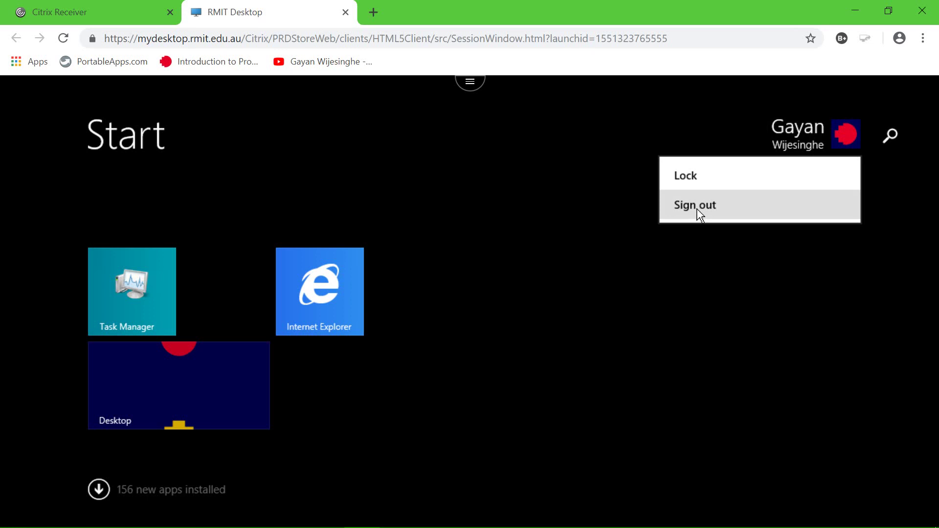
pyautogui.click(616, 373)
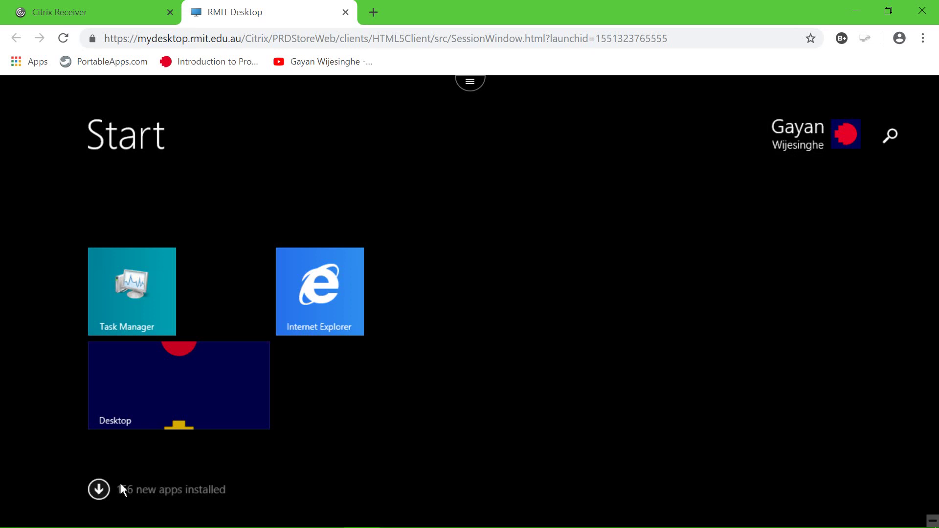
pyautogui.click(99, 490)
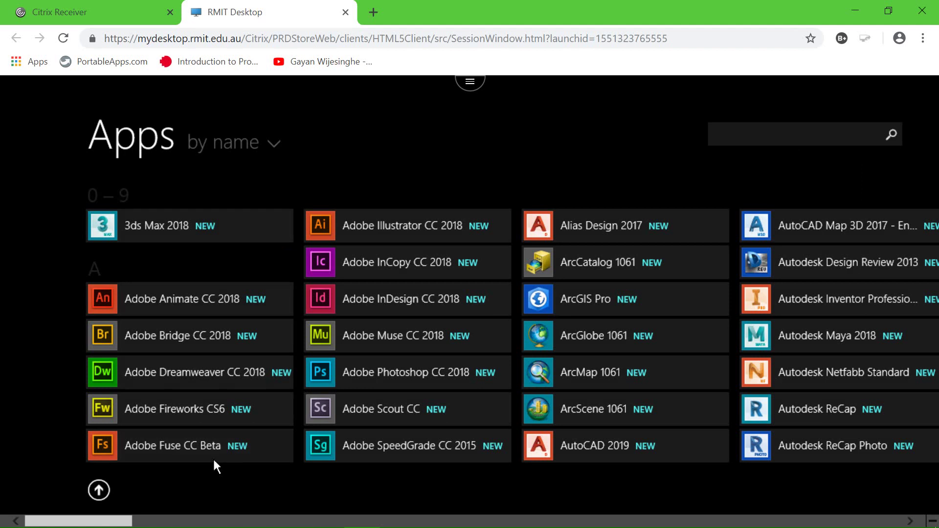
# Search the installed apps for 'eclipse' to locate EclipseIDE 2018-09, then clear the search.
pyautogui.click(768, 141)
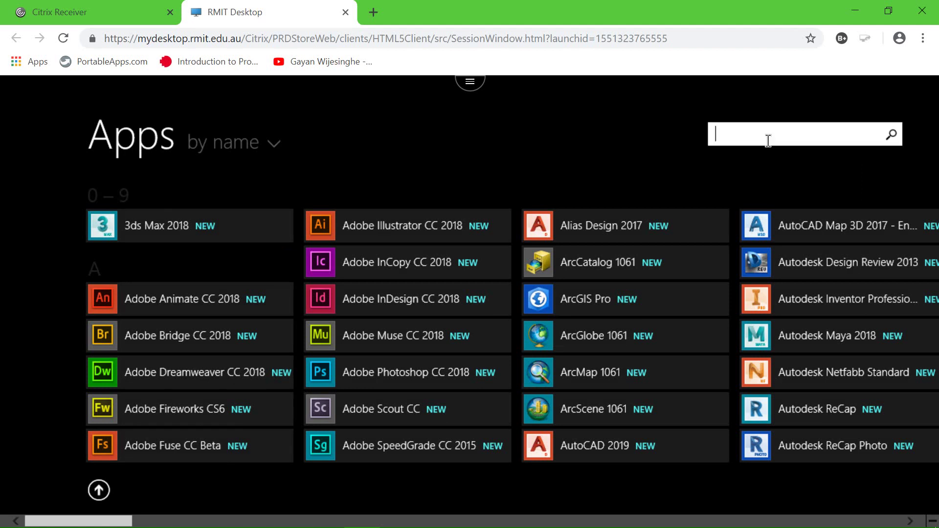
pyautogui.write('eclipse')
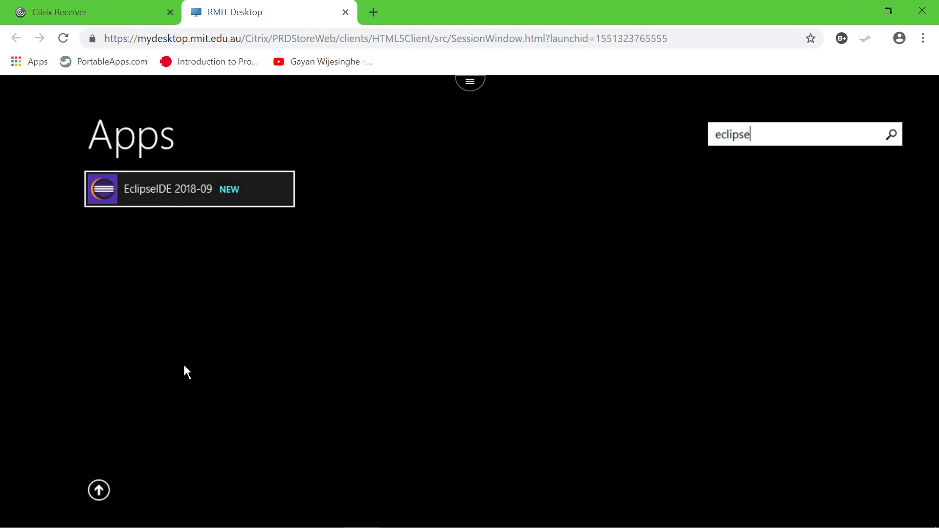
pyautogui.press('BackSpace')
pyautogui.press('BackSpace')
pyautogui.press('BackSpace')
pyautogui.press('BackSpace')
pyautogui.press('BackSpace')
pyautogui.press('BackSpace')
pyautogui.press('BackSpace')
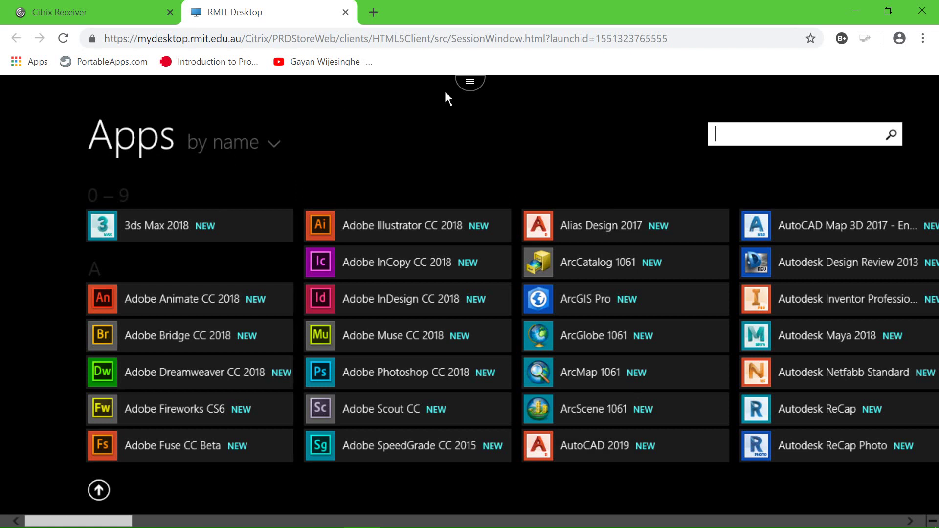
# Go back from the Apps list to the Windows Start screen tiles.
pyautogui.click(98, 491)
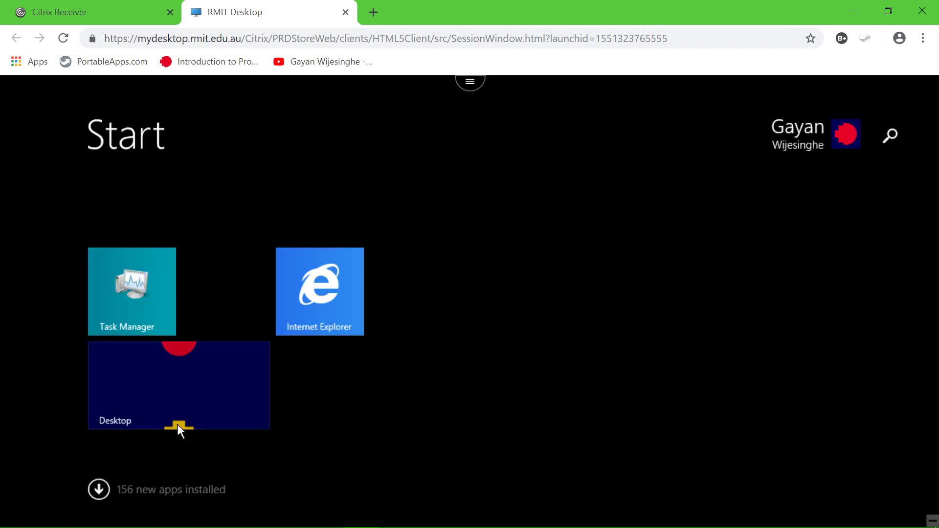
pyautogui.click(829, 128)
pyautogui.click(757, 212)
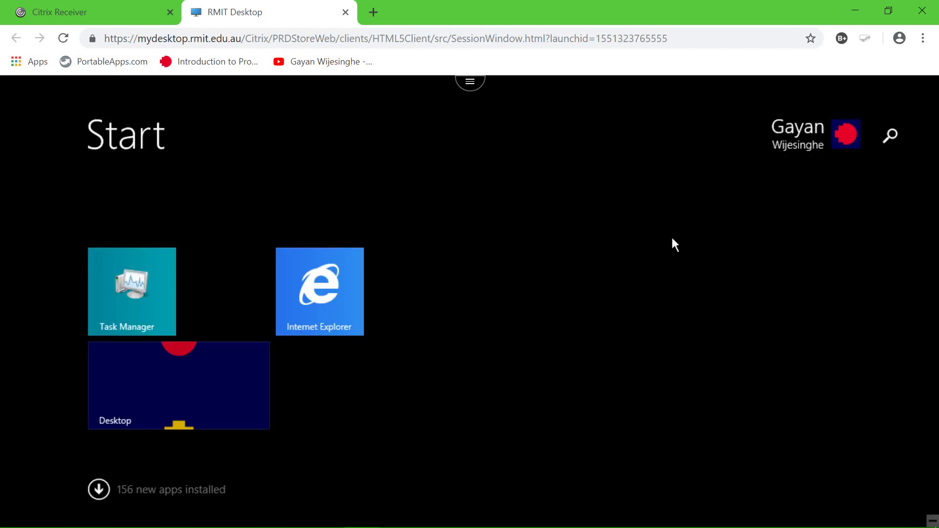